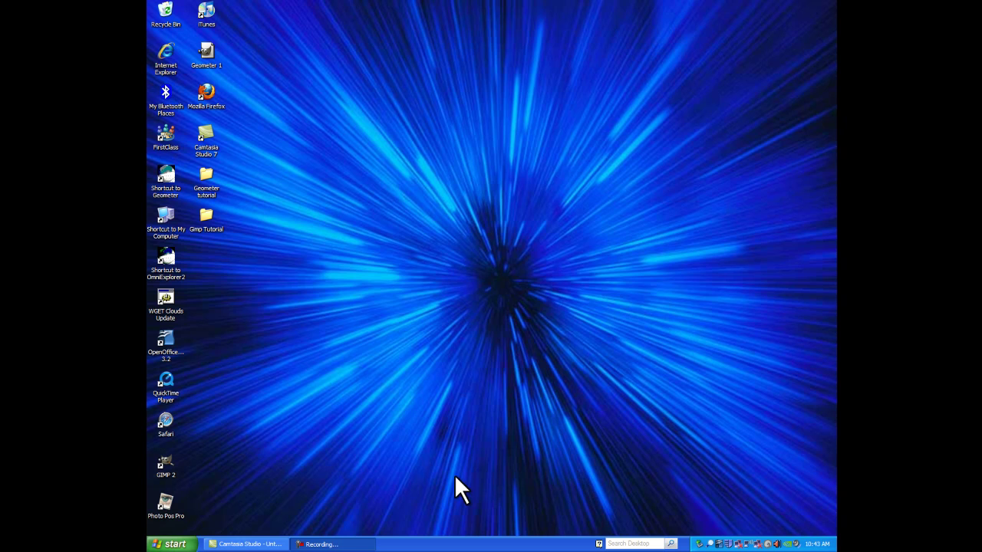
Step: Launch GIMP and open the image PIA13014.jpg from the My Pictures folder
double_click(166, 464)
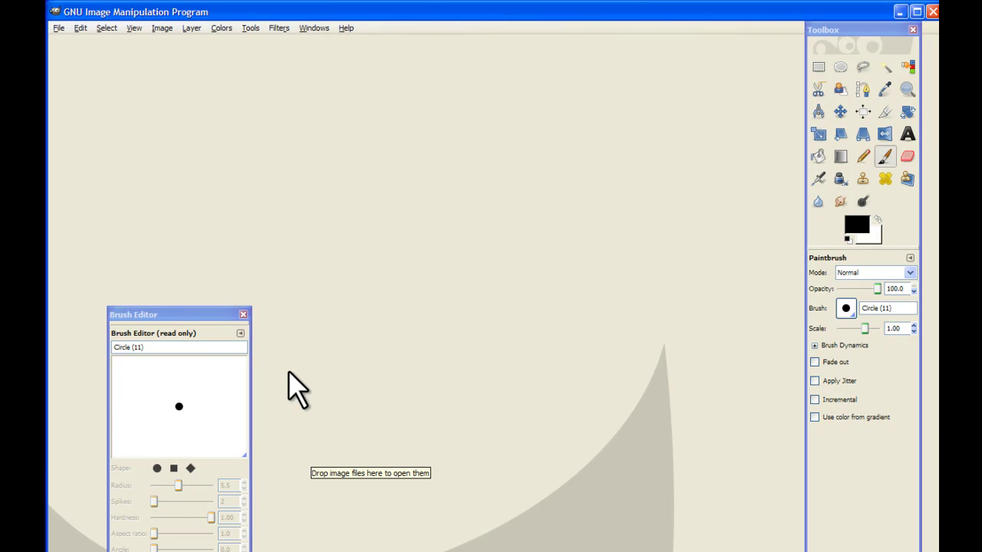
click(58, 29)
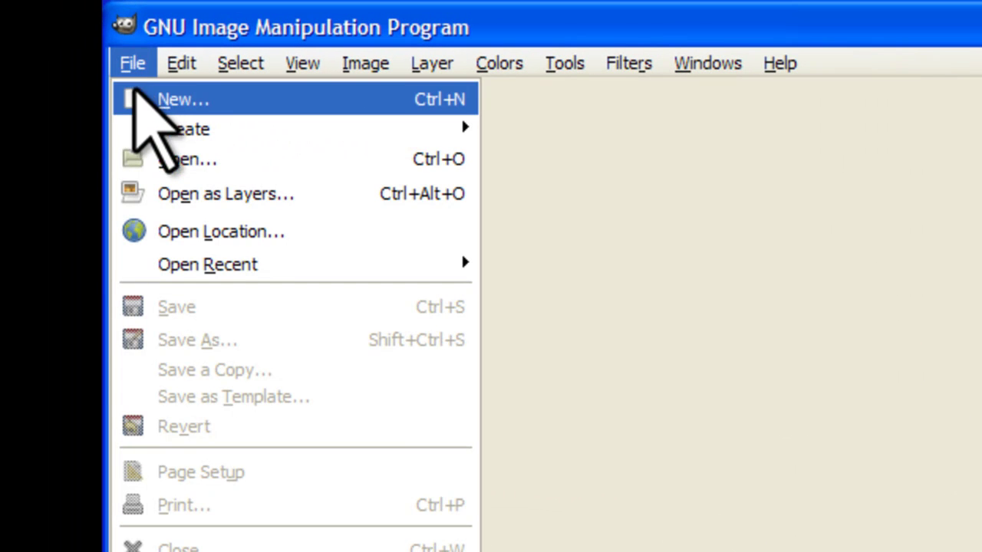
click(153, 159)
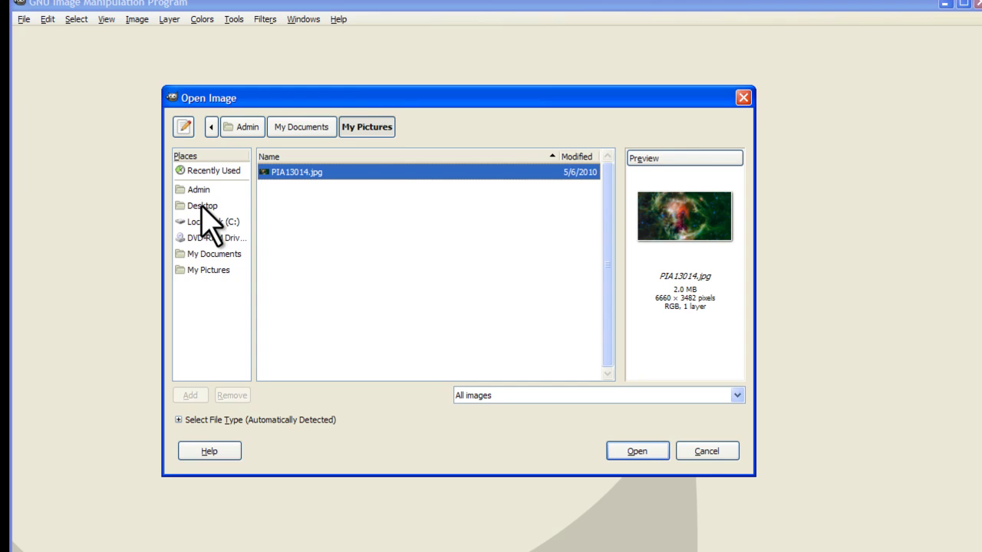
click(202, 205)
click(198, 190)
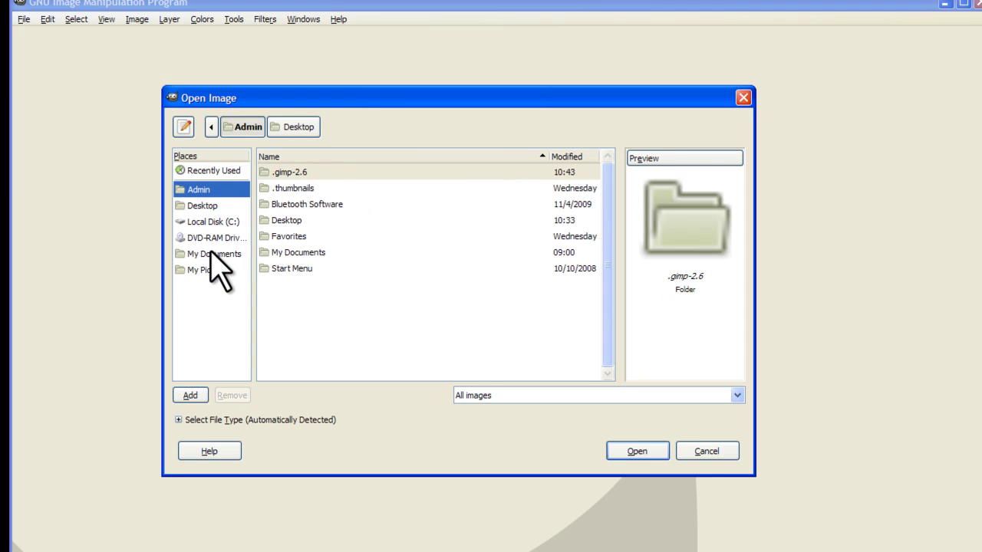
click(288, 254)
double_click(288, 253)
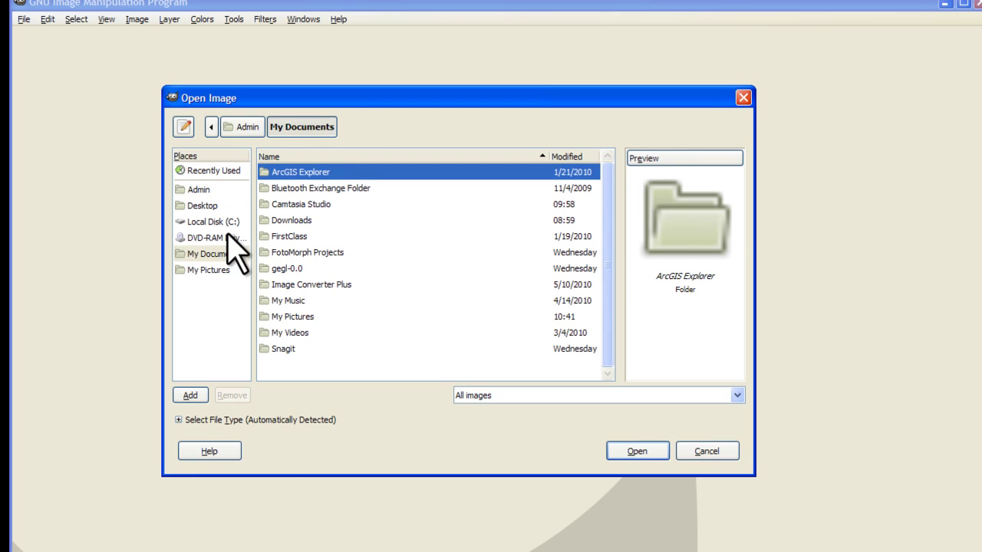
click(211, 271)
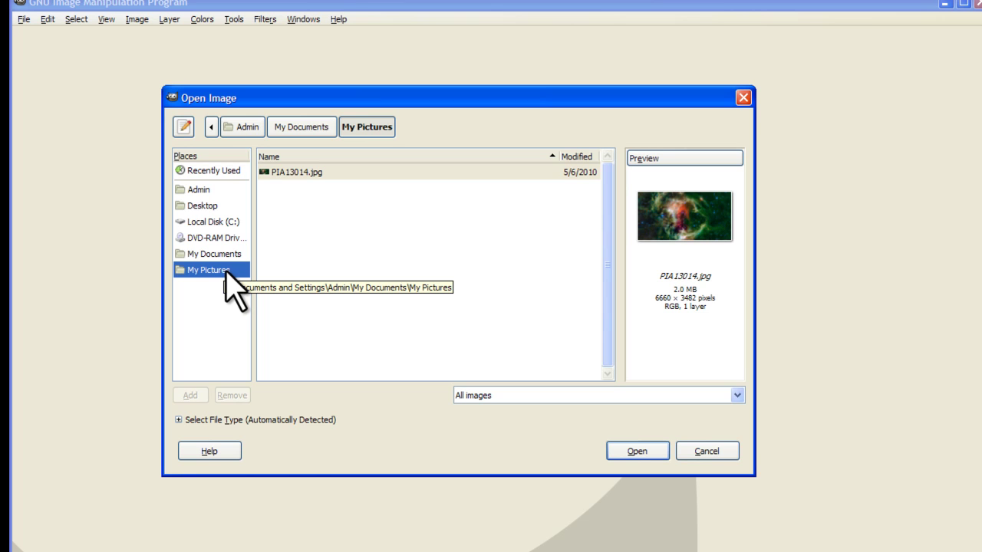
click(638, 452)
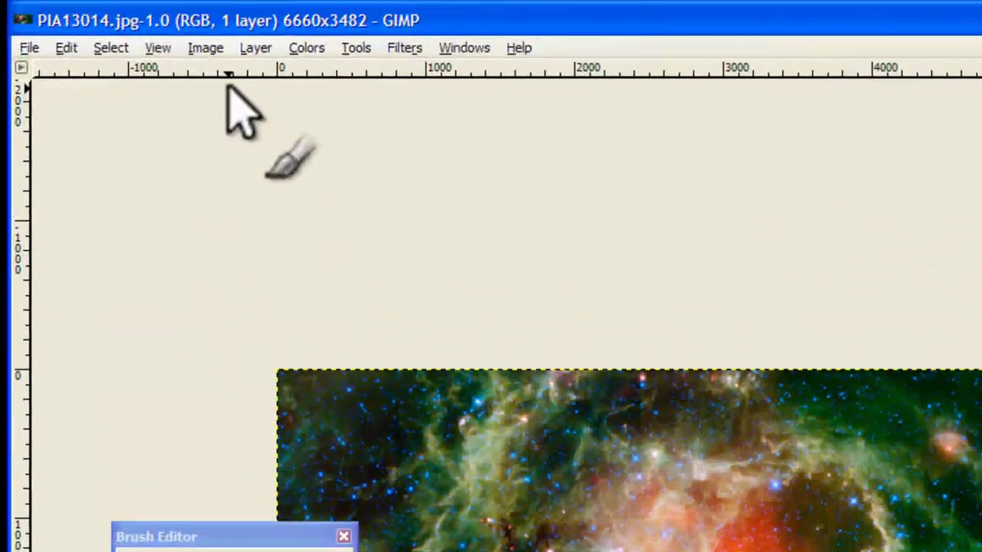
Step: Start scaling the image, unlink width from height, and enter a size of 6000 by 3000 pixels
click(207, 49)
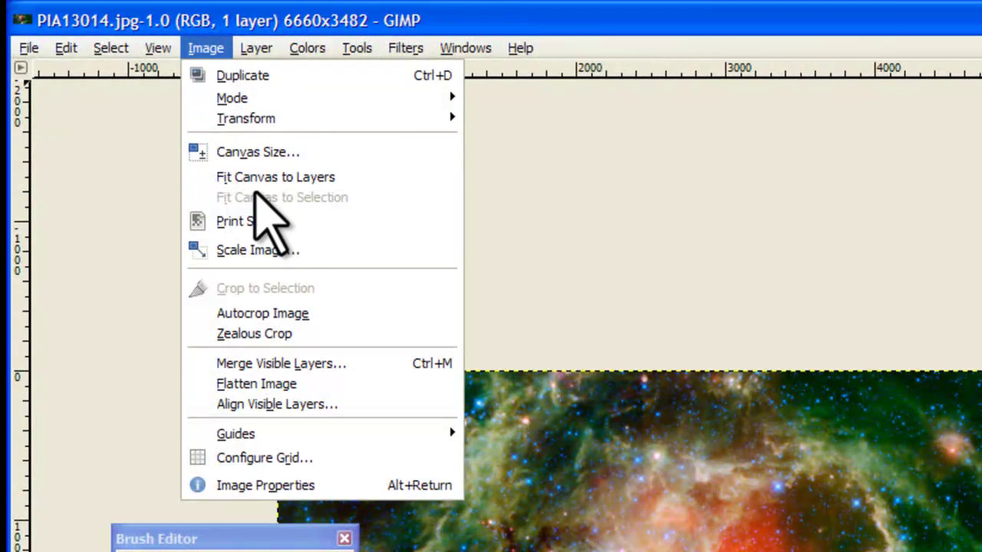
click(292, 250)
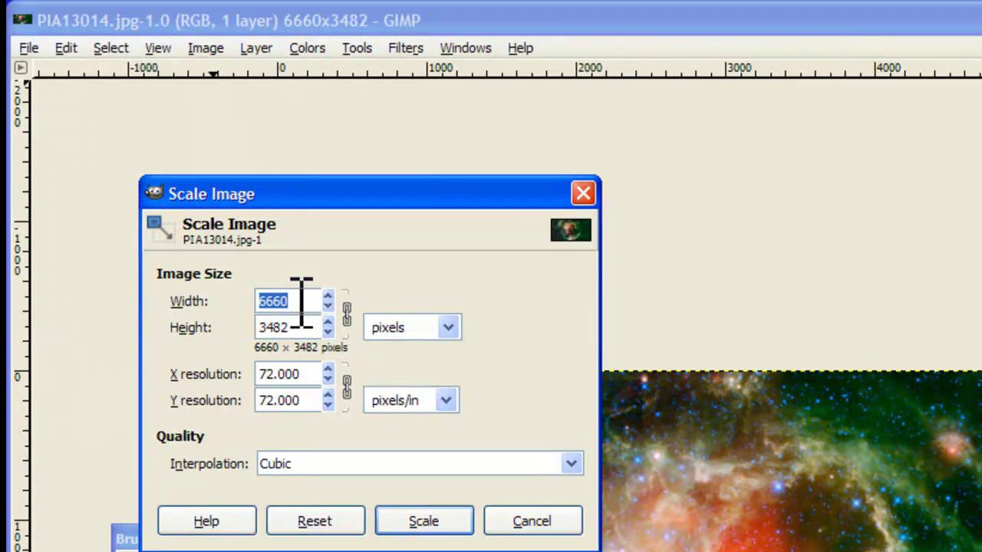
click(346, 316)
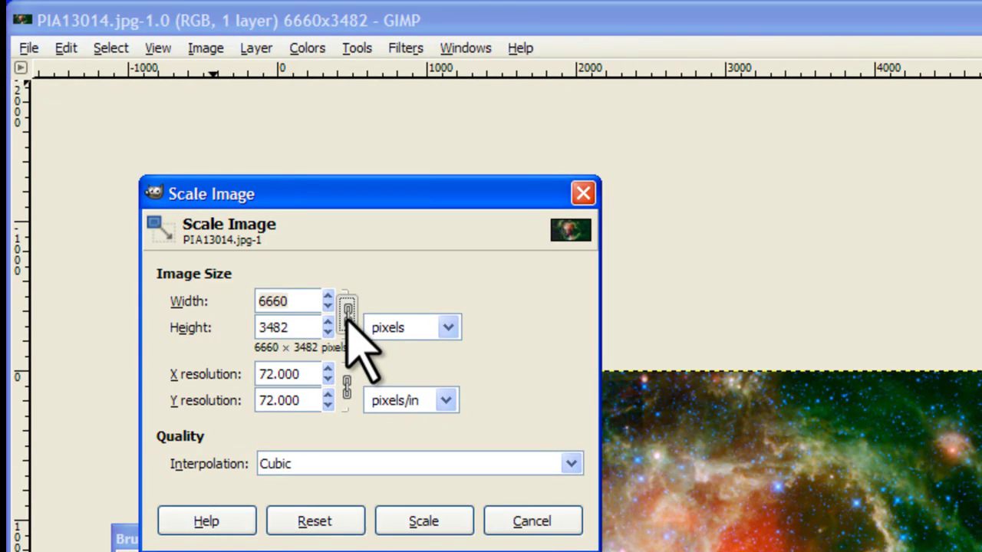
click(297, 307)
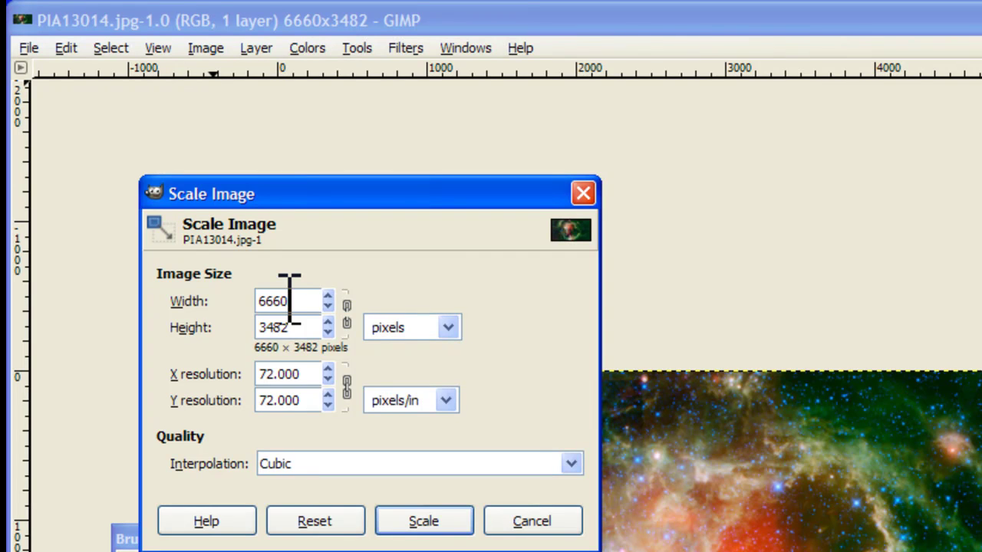
key(BackSpace)
key(BackSpace)
key(BackSpace)
text(000)
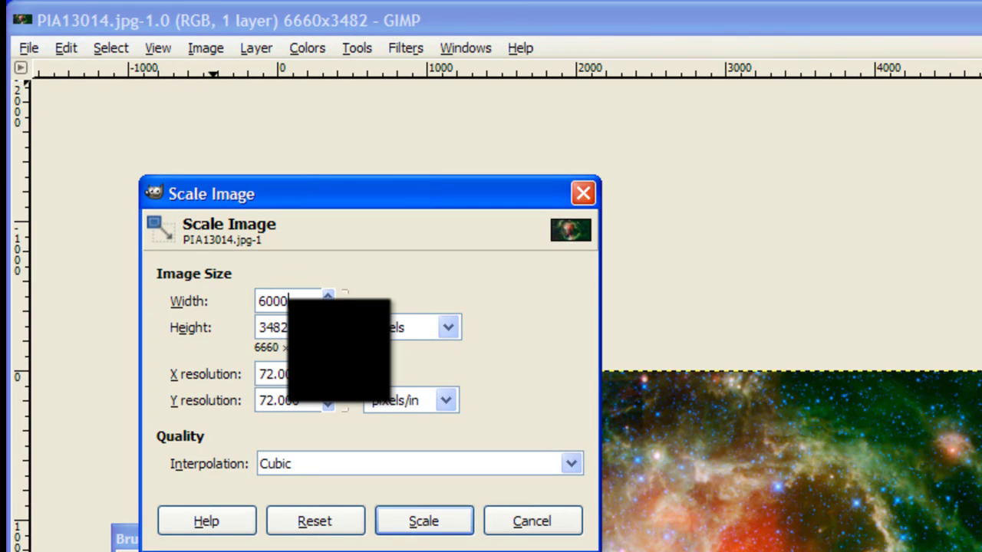
key(Tab)
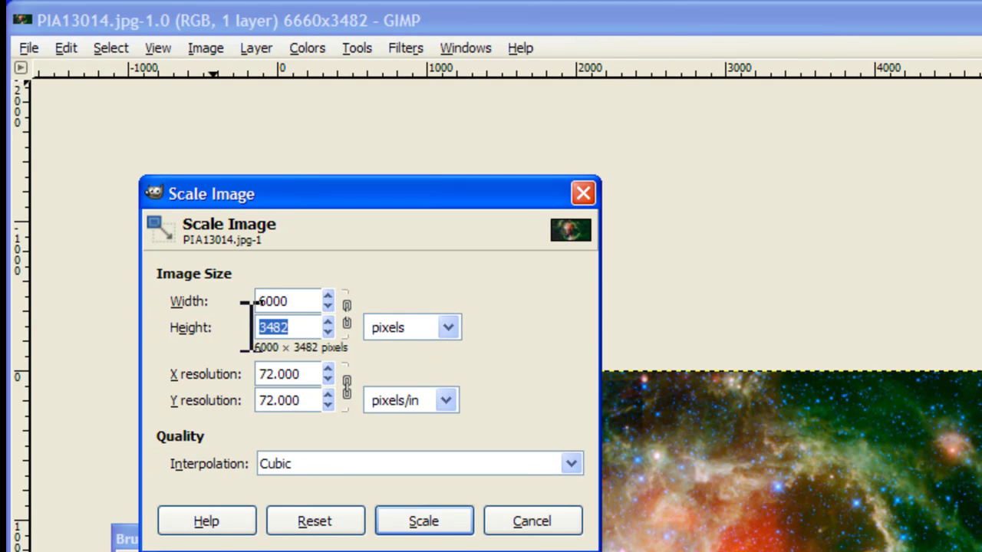
text(3000)
Step: Change the scaling size to 4000 pixels wide and 2000 pixels high, and apply it to the image
click(268, 301)
key(BackSpace)
text(4)
click(268, 328)
key(BackSpace)
text(2)
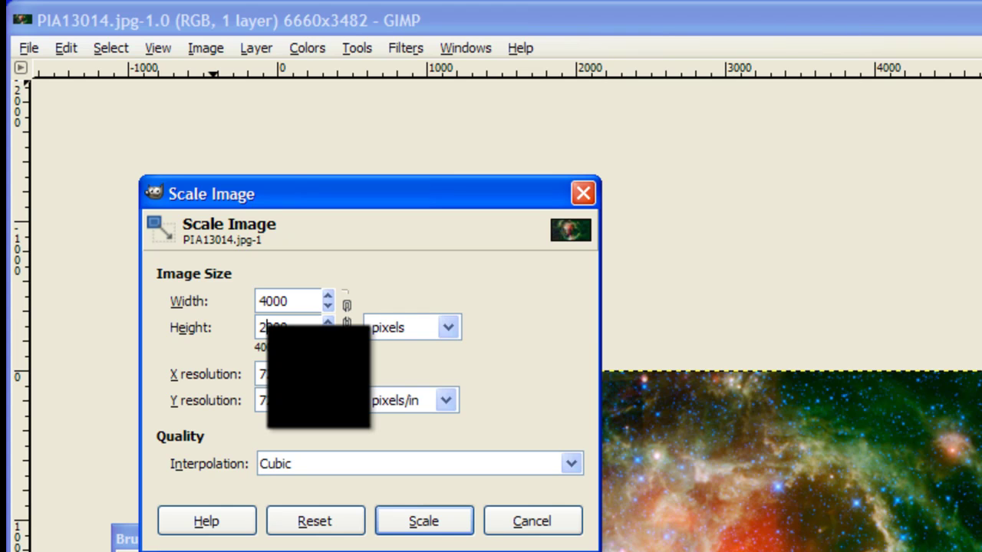
click(294, 301)
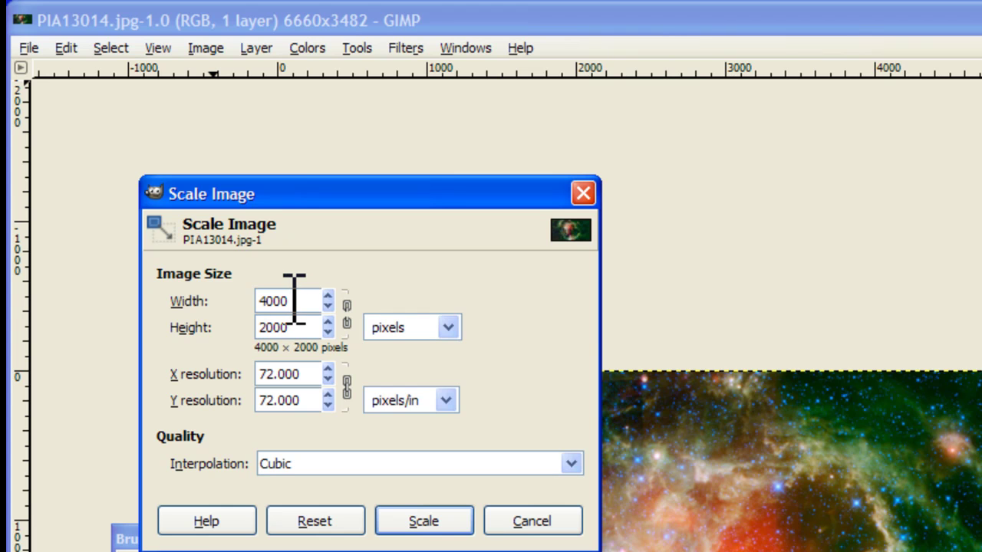
click(424, 521)
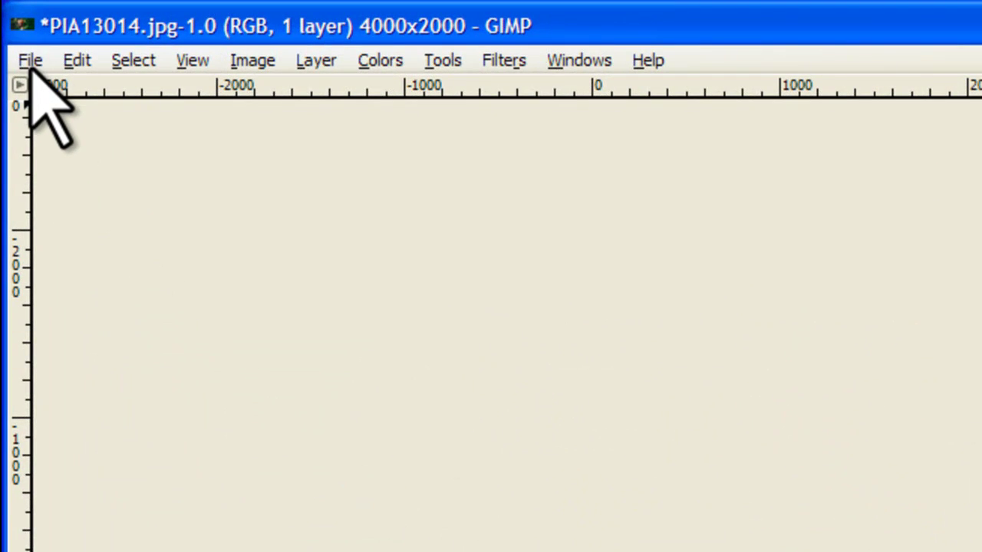
Step: Start saving the scaled image as a new file named nebula in the My Pictures folder
click(42, 38)
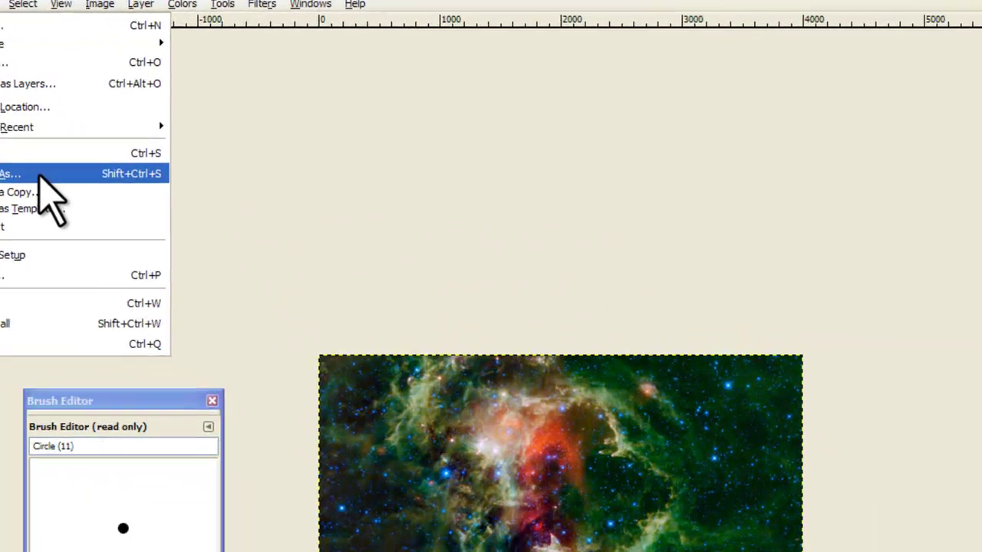
click(38, 173)
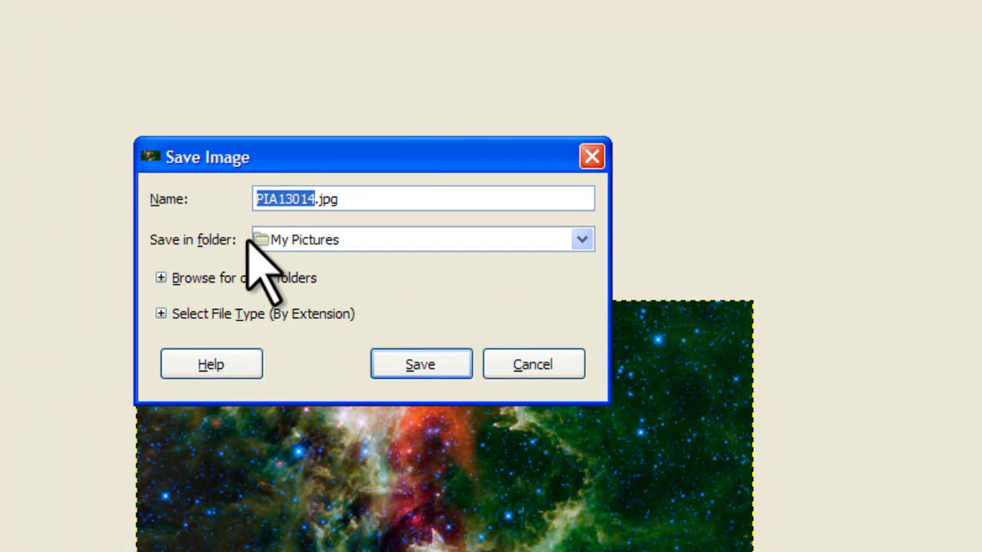
text(nebula)
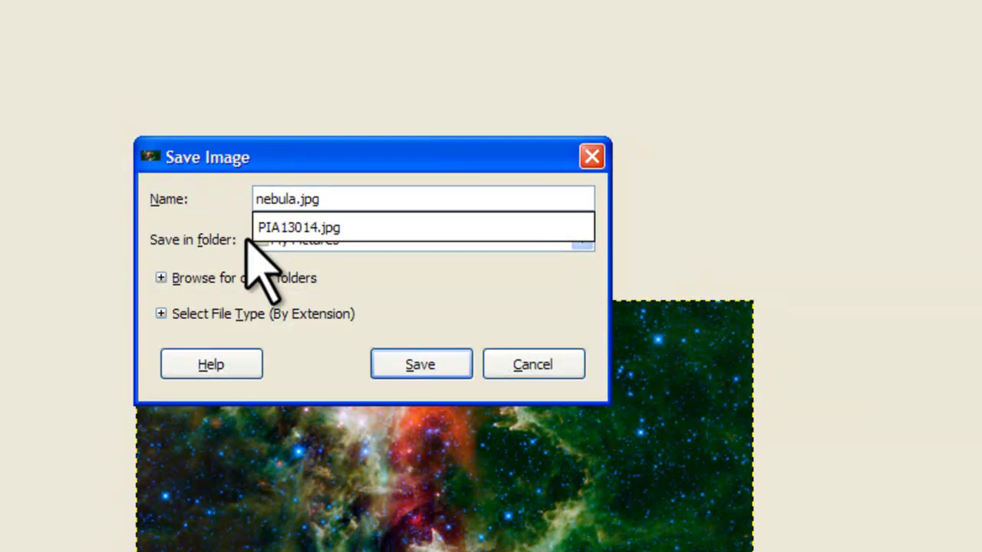
click(207, 238)
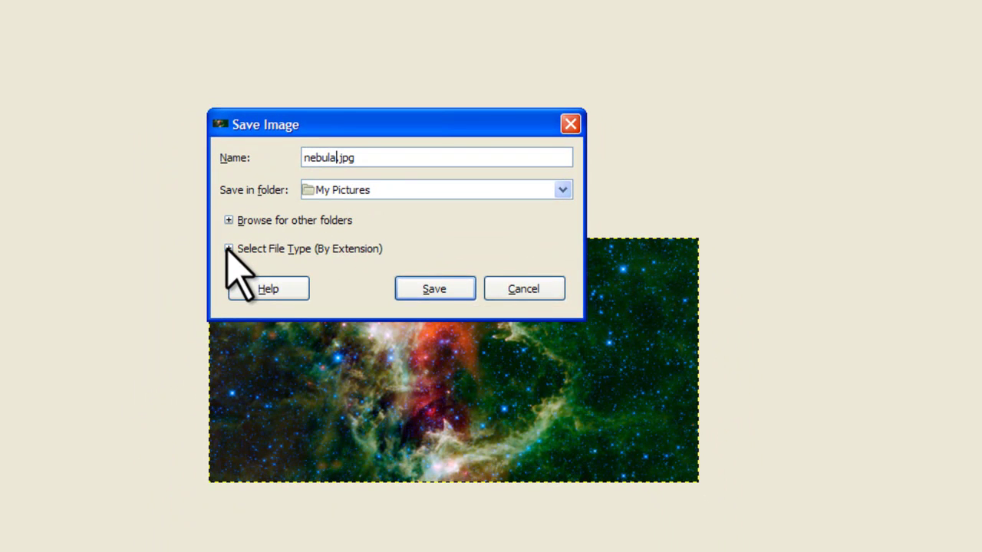
Step: Set the file type to PNG image and save nebula.png with the preset PNG options
click(229, 249)
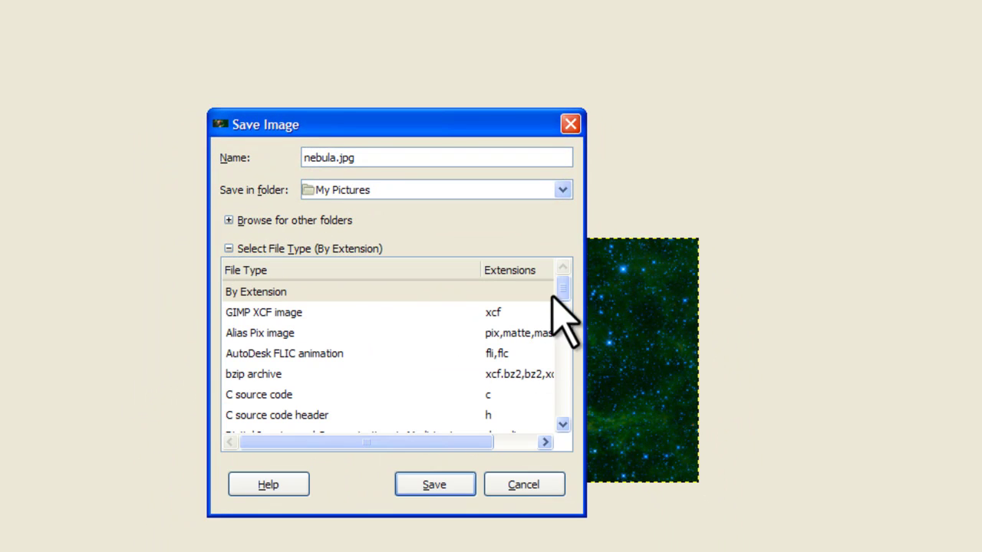
scroll(561, 290, down, 1)
drag(561, 290, 551, 355)
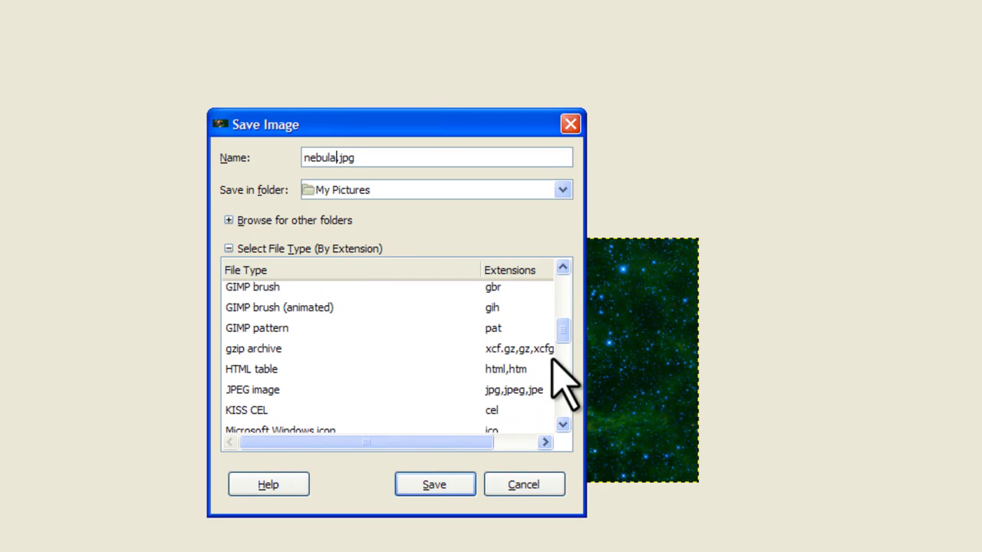
click(502, 389)
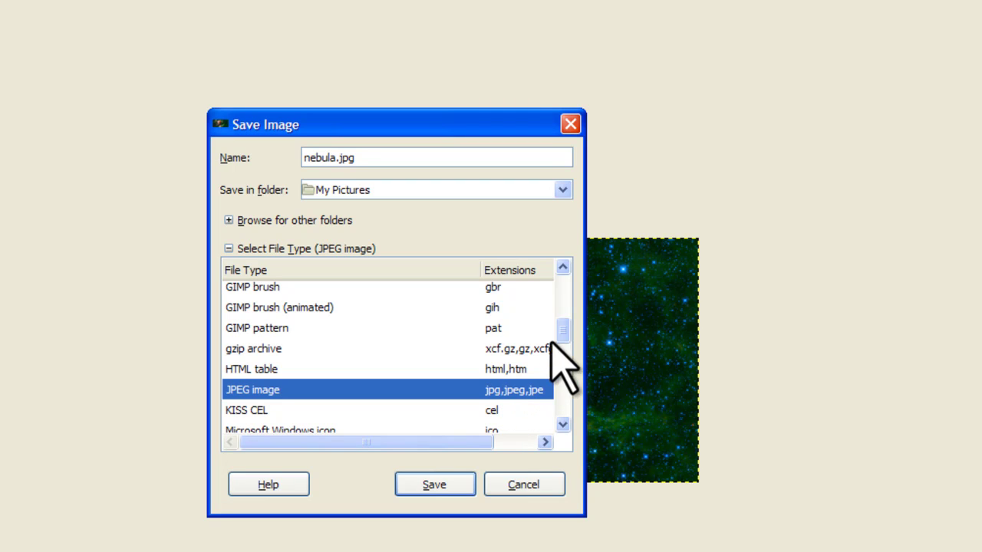
drag(557, 329, 560, 354)
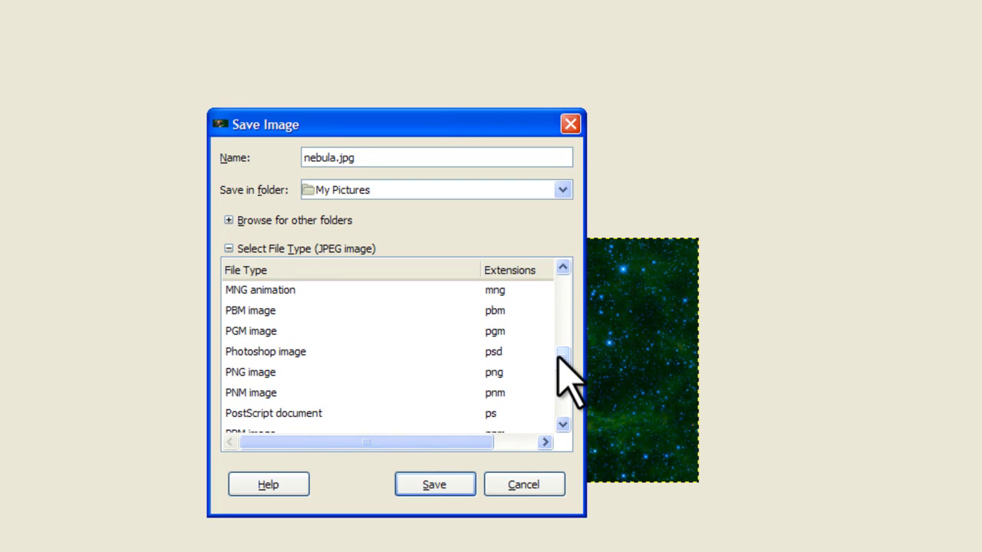
click(253, 373)
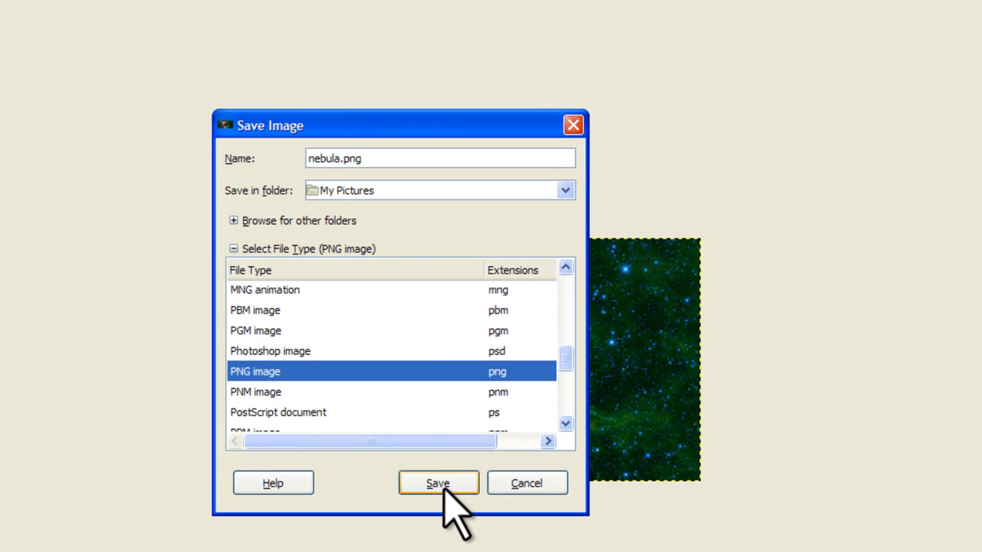
click(485, 468)
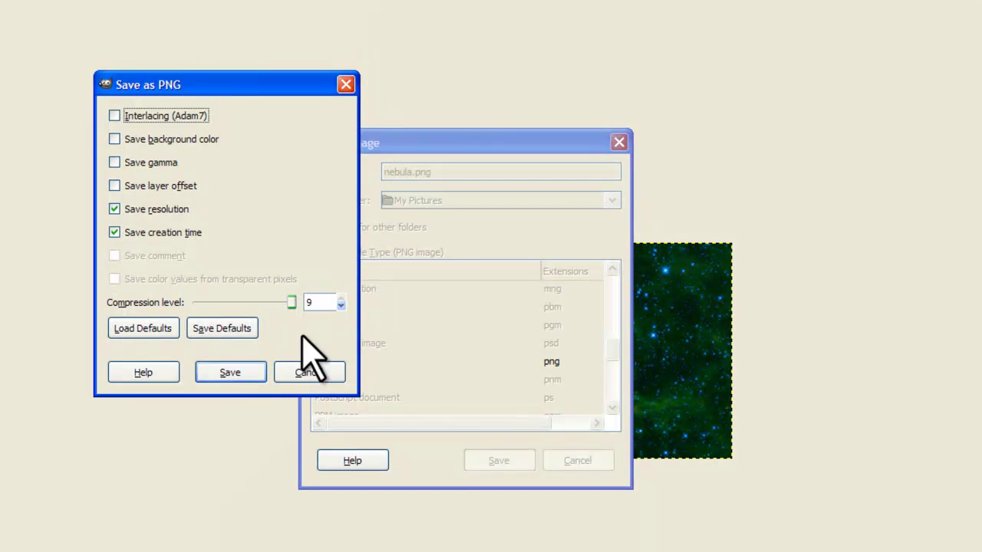
click(230, 373)
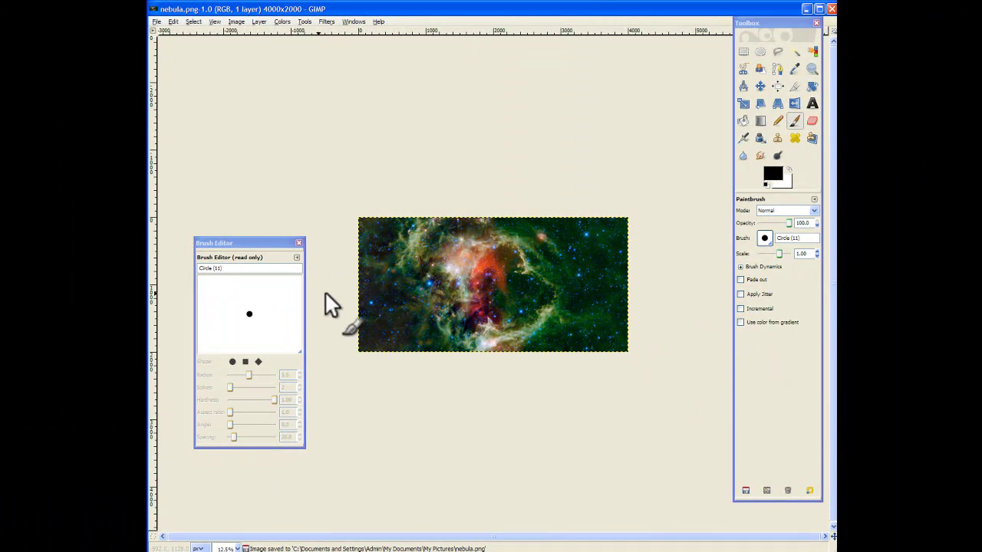
Step: Close the saved image and exit the program
click(830, 9)
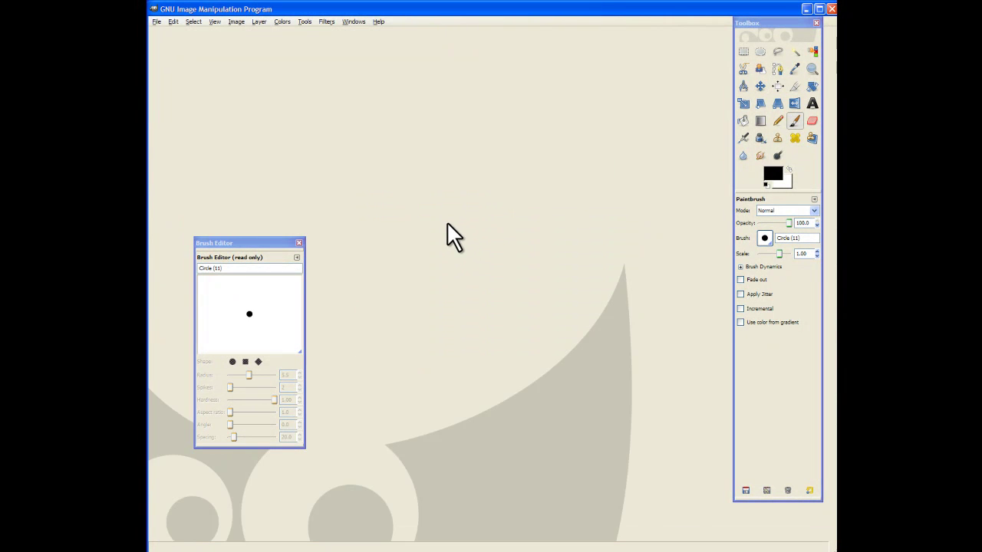
click(831, 9)
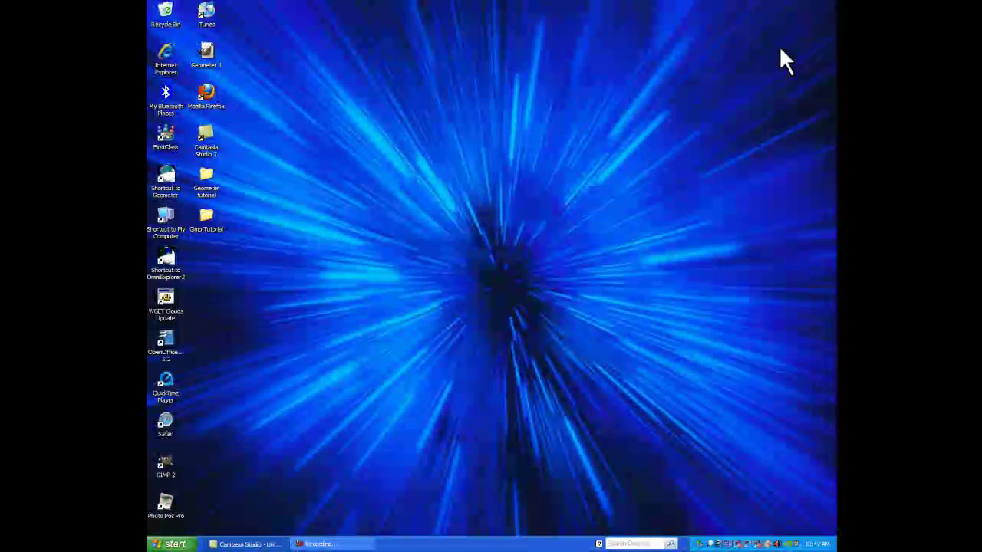